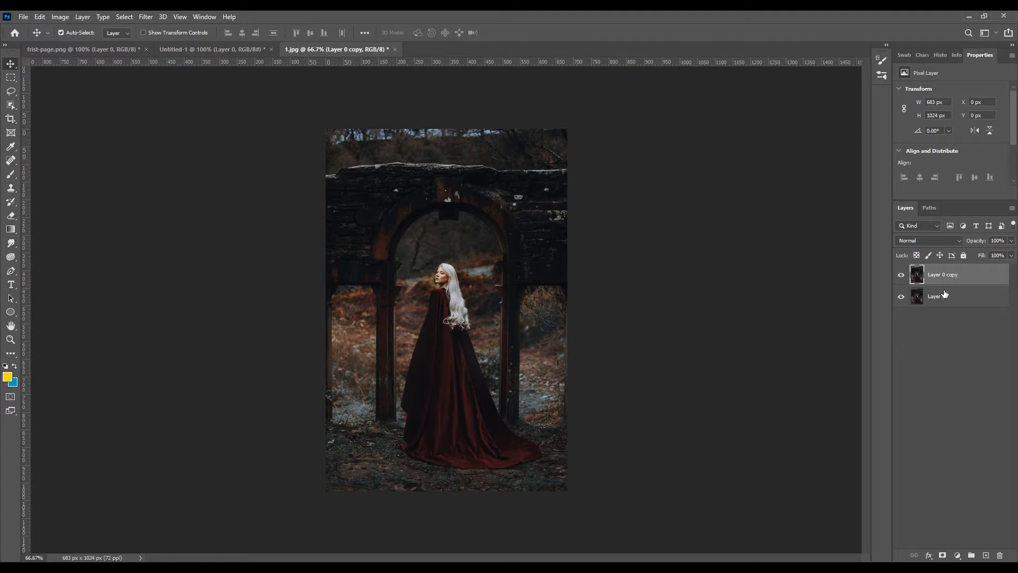
- Rename the duplicated photo layer to Layer 1 and make it the active layer
double_click(943, 276)
left_click_drag(943, 274, 961, 274)
type("1")
key("Return")
left_click(965, 297)
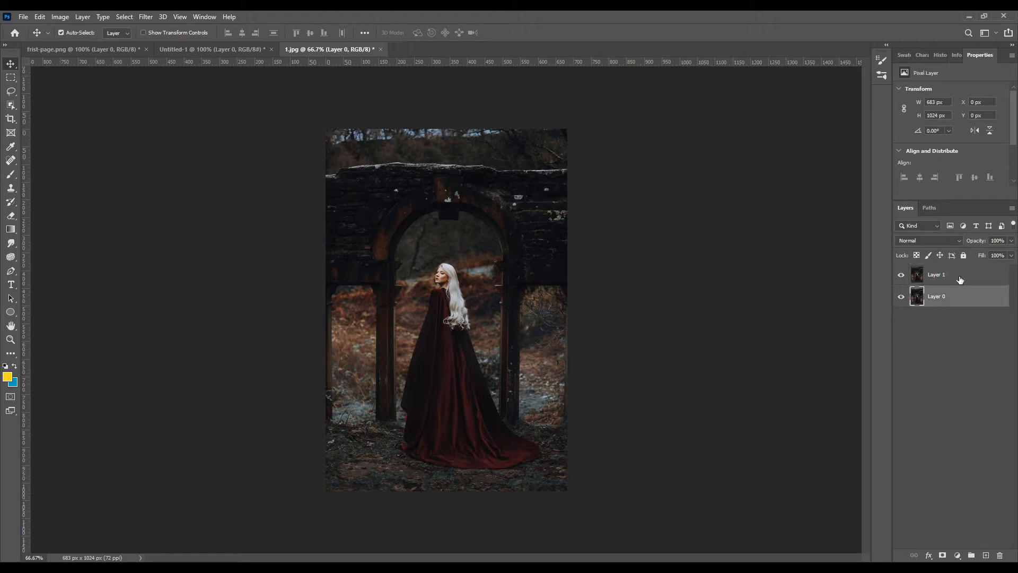
left_click(960, 279)
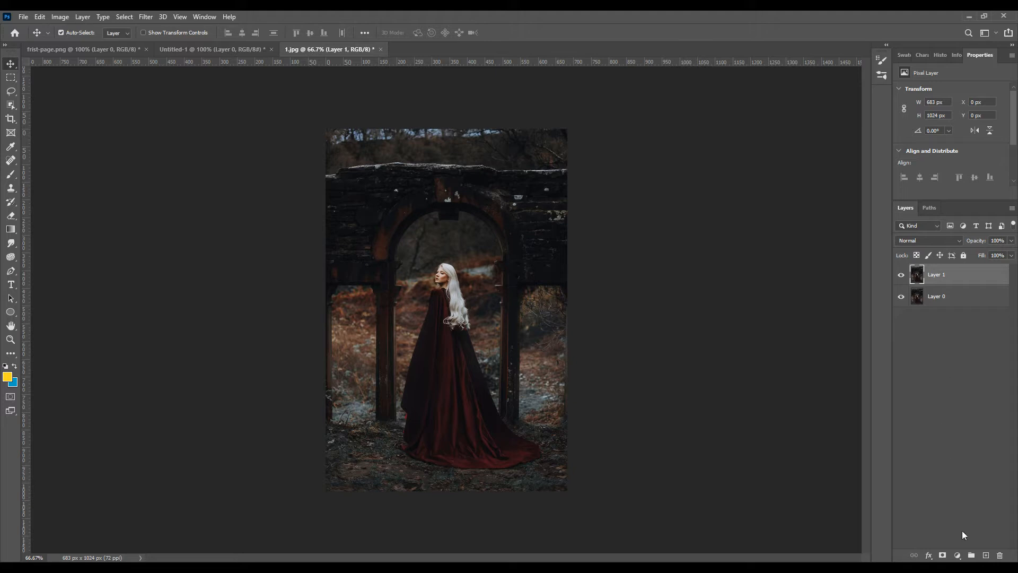
- Add a Hue/Saturation adjustment layer above Layer 1 with Hue +14 and Saturation +59, and hide it
left_click(956, 555)
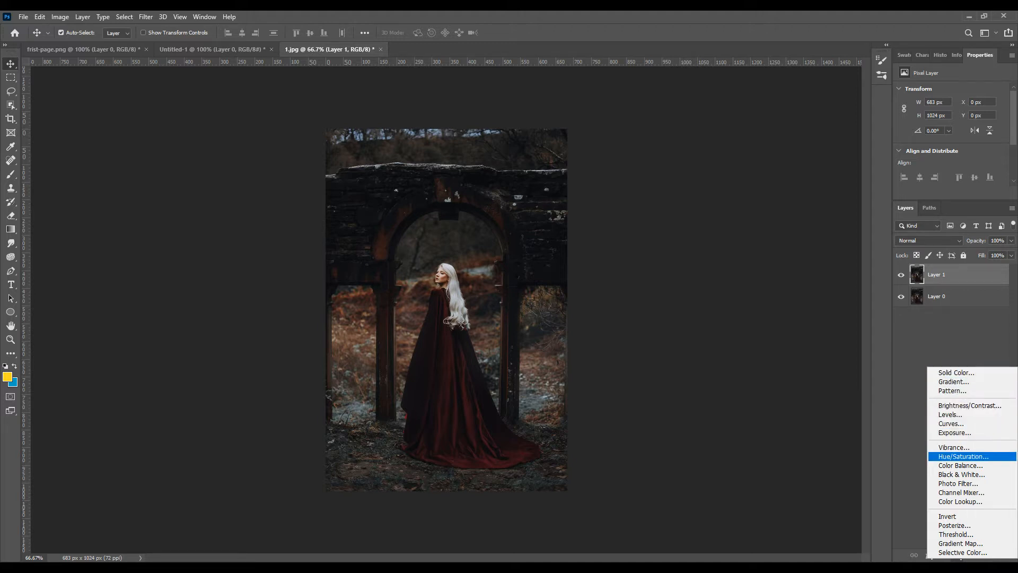
left_click(971, 456)
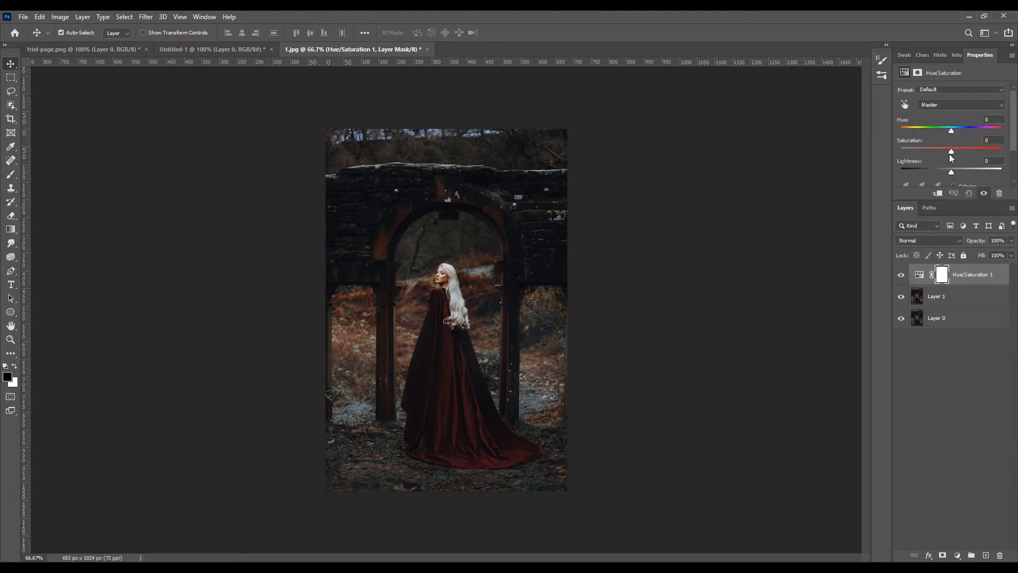
left_click_drag(950, 130, 975, 151)
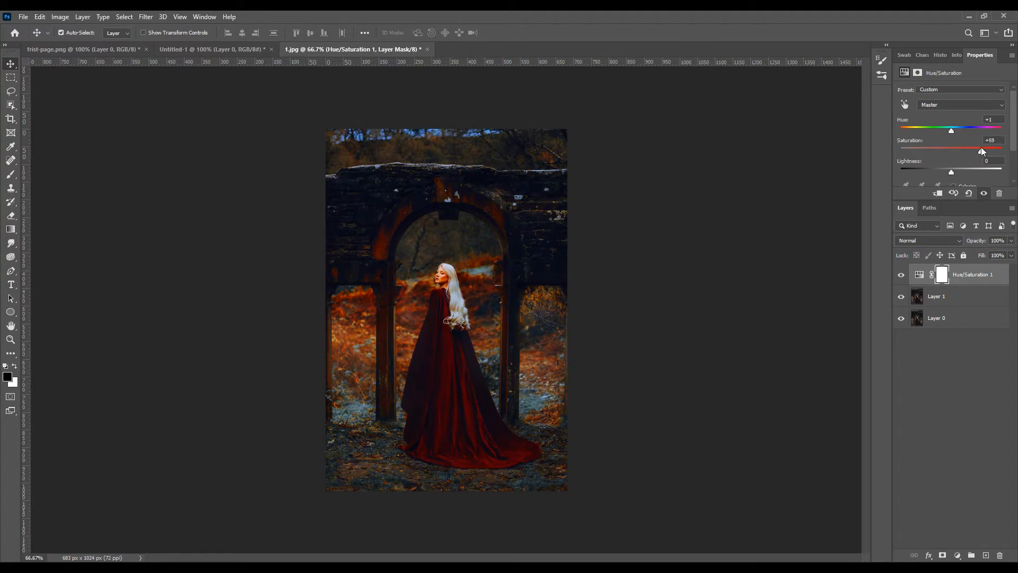
left_click_drag(953, 134, 958, 129)
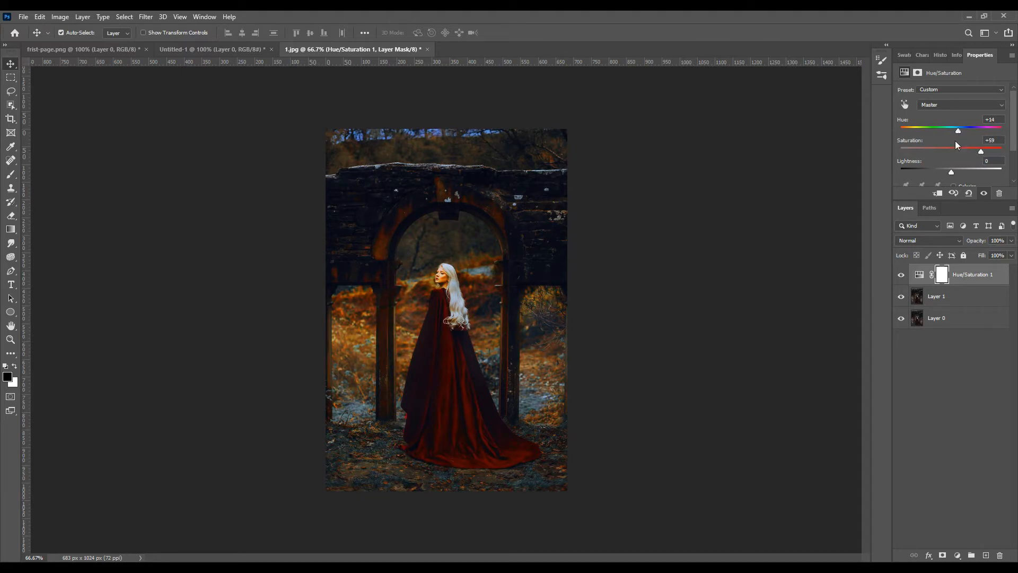
left_click(901, 274)
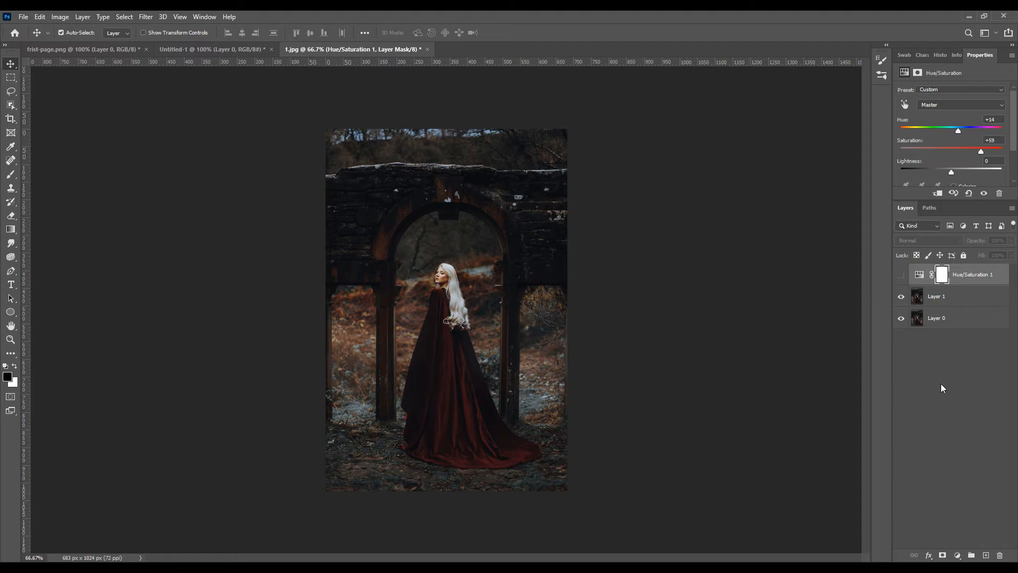
- Start the Camera Raw Filter on Layer 1 and set the Color Mixer's Reds hue to +28
left_click(937, 300)
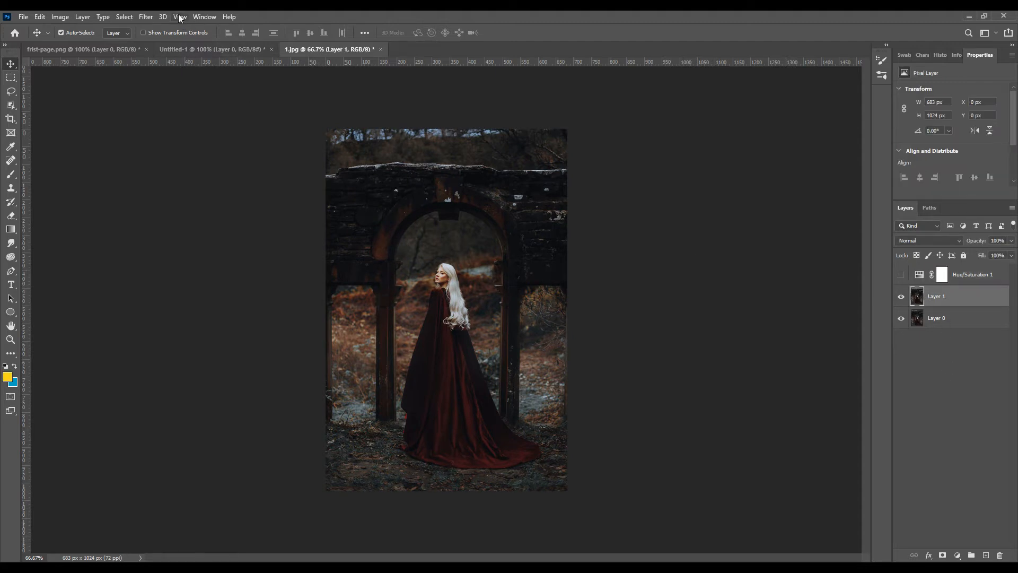
left_click(141, 14)
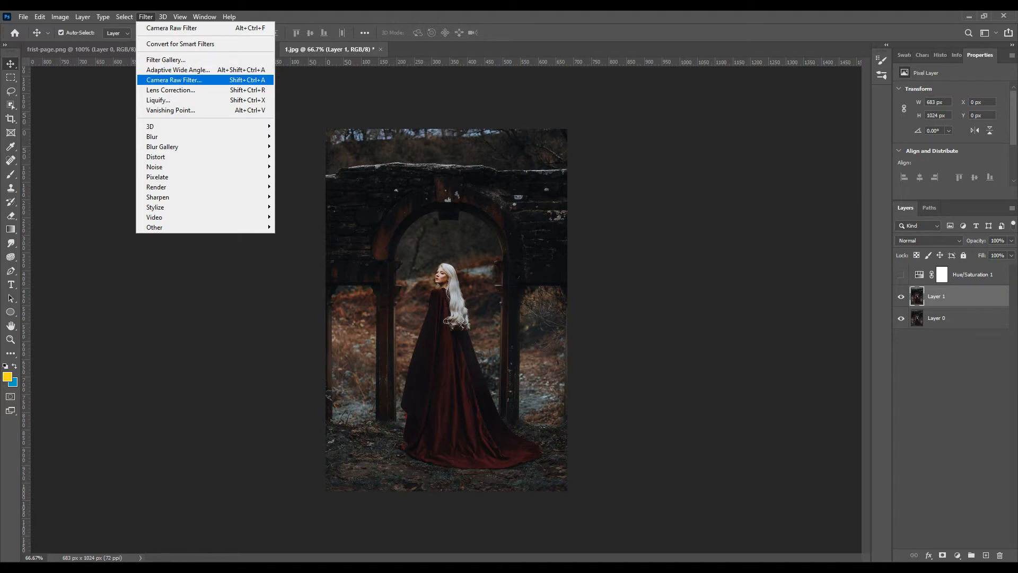
left_click(260, 82)
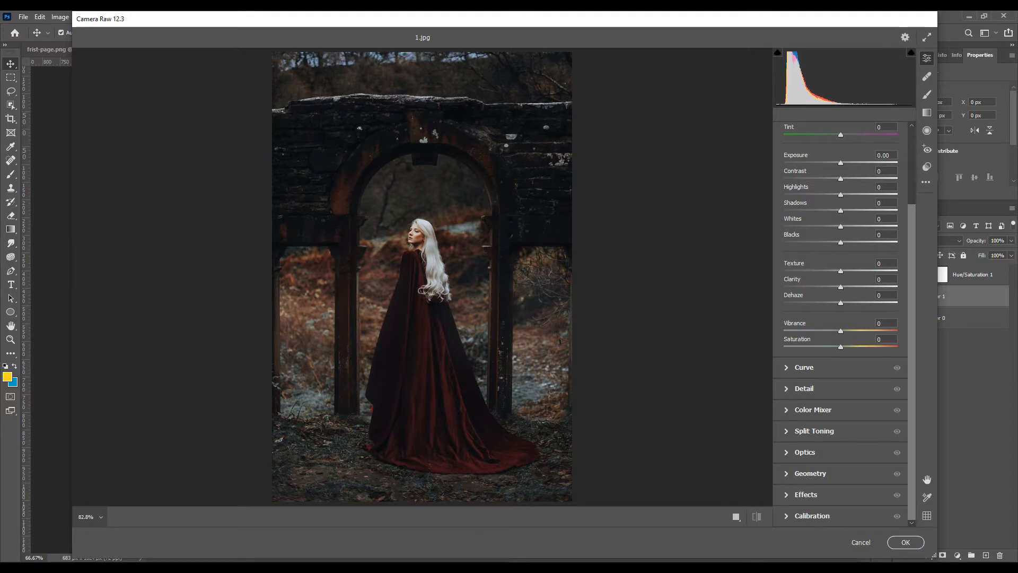
left_click(813, 410)
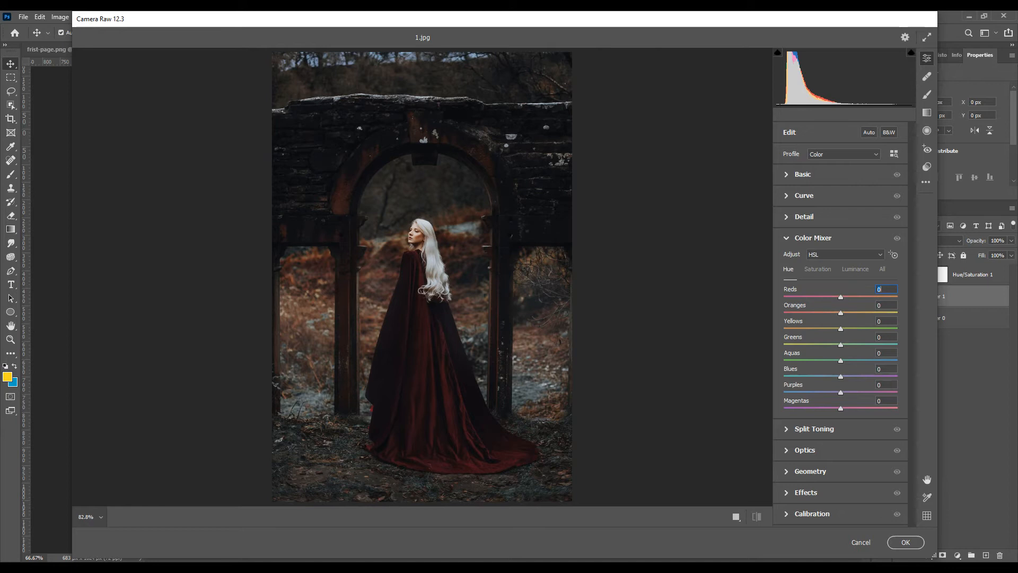
key("Up")
key("Up")
key("Up")
key("Up")
key("Up")
key("Up")
key("Up")
key("Up")
key("Up")
key("Up")
key("Up")
key("Up")
key("Up")
key("Up")
key("Up")
key("Up")
key("Up")
key("Up")
key("Up")
key("Up")
key("Up")
key("Up")
key("Up")
key("Up")
key("Up")
key("Up")
- Set the Color Mixer hue of Oranges to -14 and Yellows to +45
mouse_move(840, 312)
left_mouse_down()
mouse_move(854, 313)
mouse_move(835, 313)
left_mouse_up()
key("Down")
key("Down")
key("Down")
key("Down")
key("Down")
key("Tab")
type("45")
key("Return")
- Set the Color Mixer hue of Blues to +35, Purples to -26 and Magentas to +41
left_click_drag(840, 377, 860, 377)
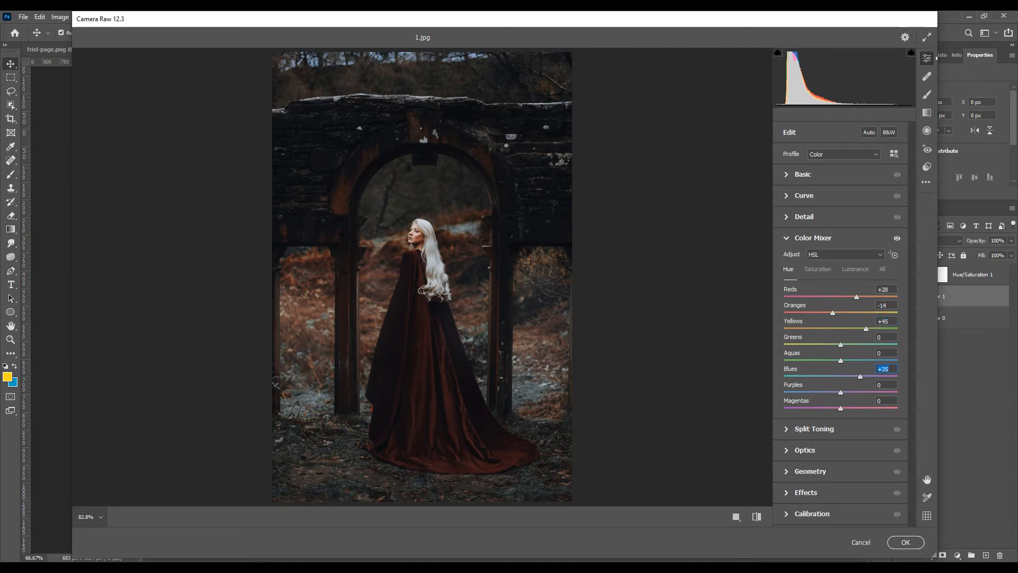
key("Tab")
type("-26")
key("Return")
key("Tab")
type("41")
key("Return")
- Set the Camera Raw effects to Grain 0 and Vignetting +38
left_click(805, 492)
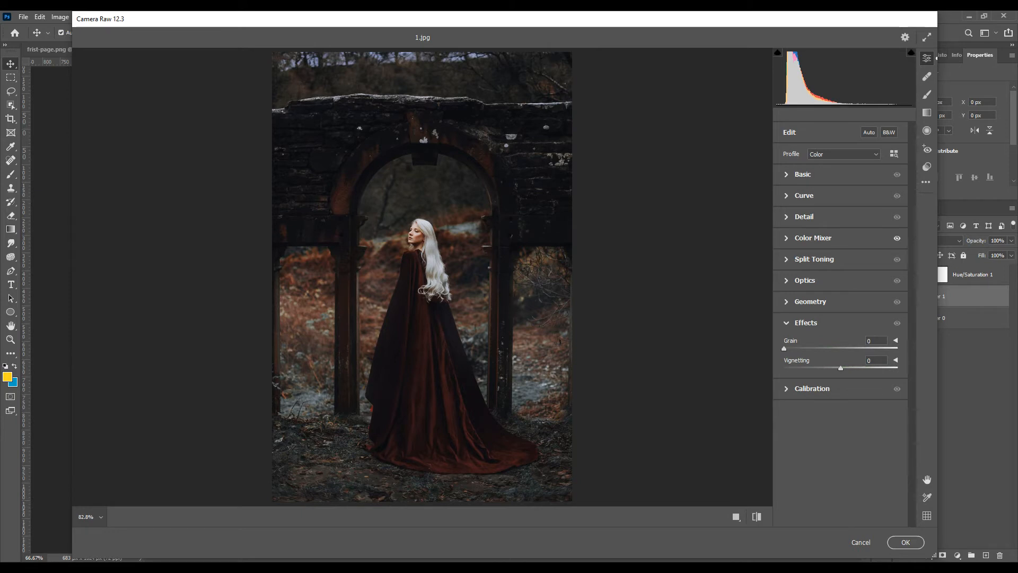
type("28")
key("Return")
type("0")
key("Return")
key("Tab")
type("41")
key("Return")
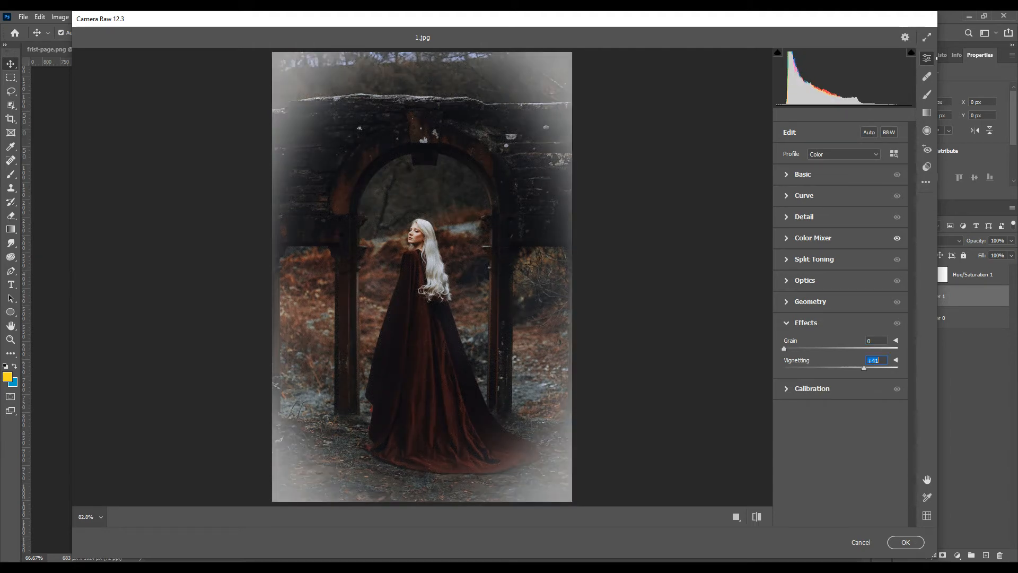
type("36")
key("Return")
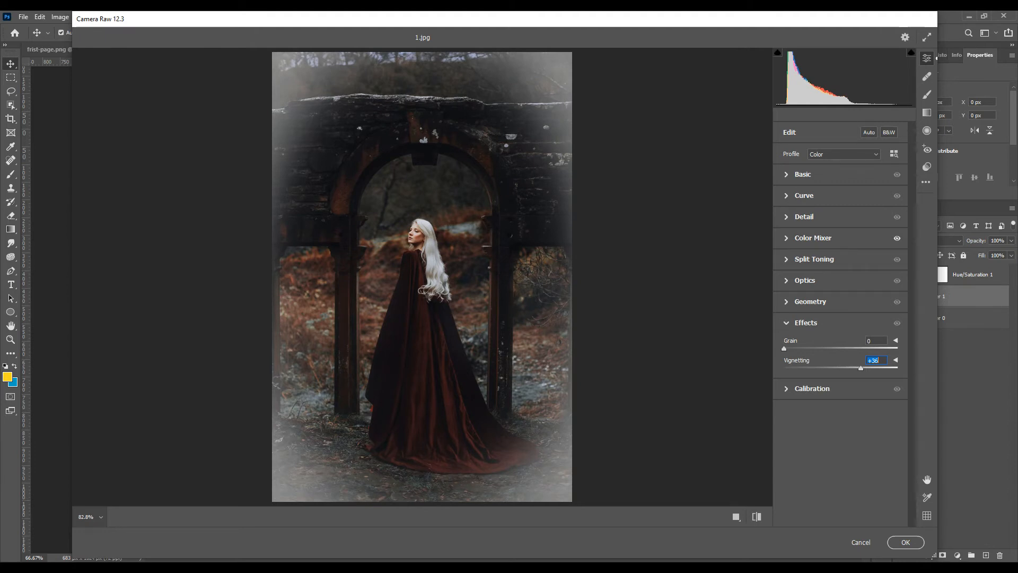
type("38")
key("Return")
- Warm and brighten the photo with Temperature +51, Tint +33 and Exposure +0.80
left_click(802, 174)
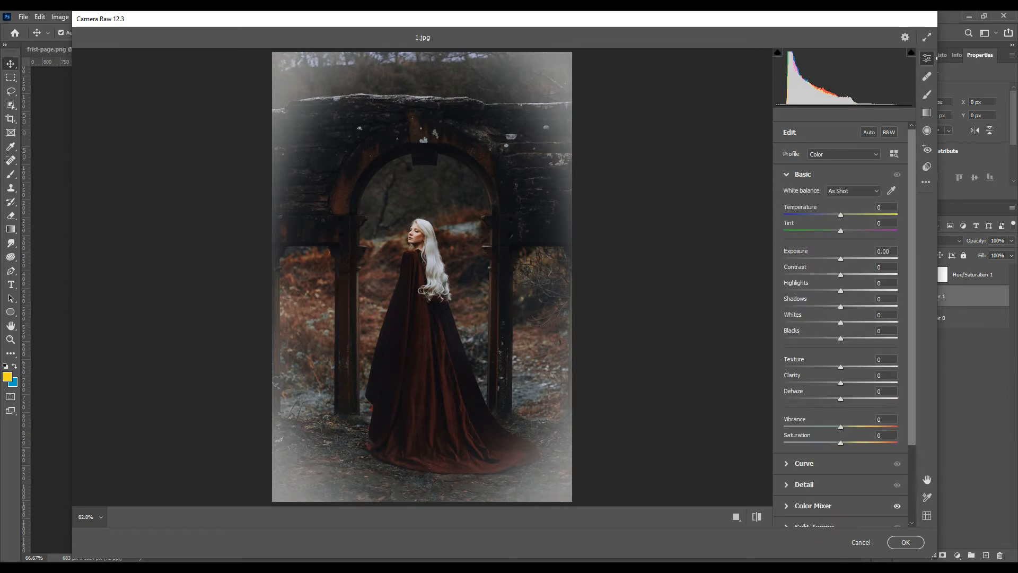
left_click_drag(840, 215, 869, 215)
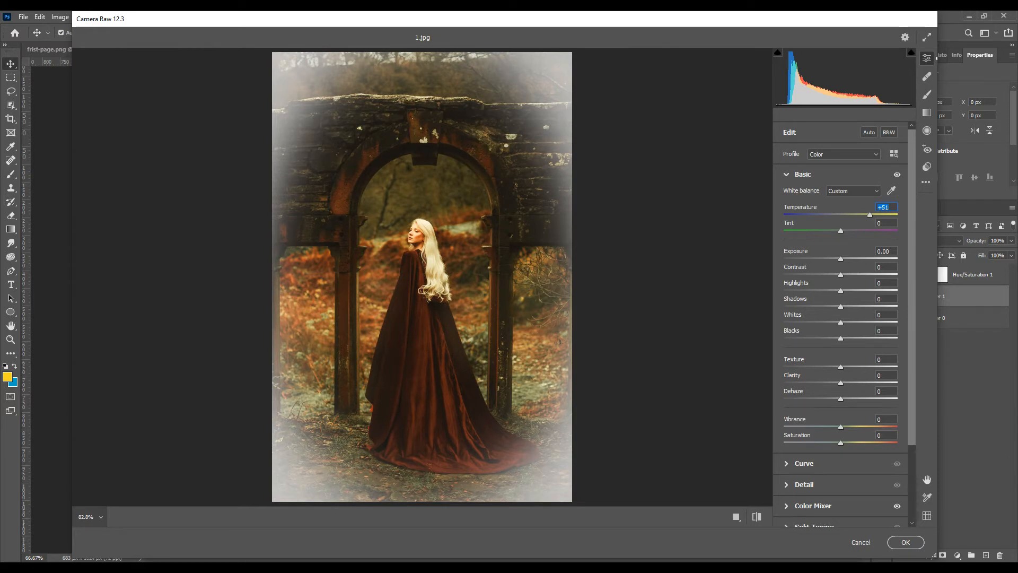
left_click_drag(840, 230, 849, 259)
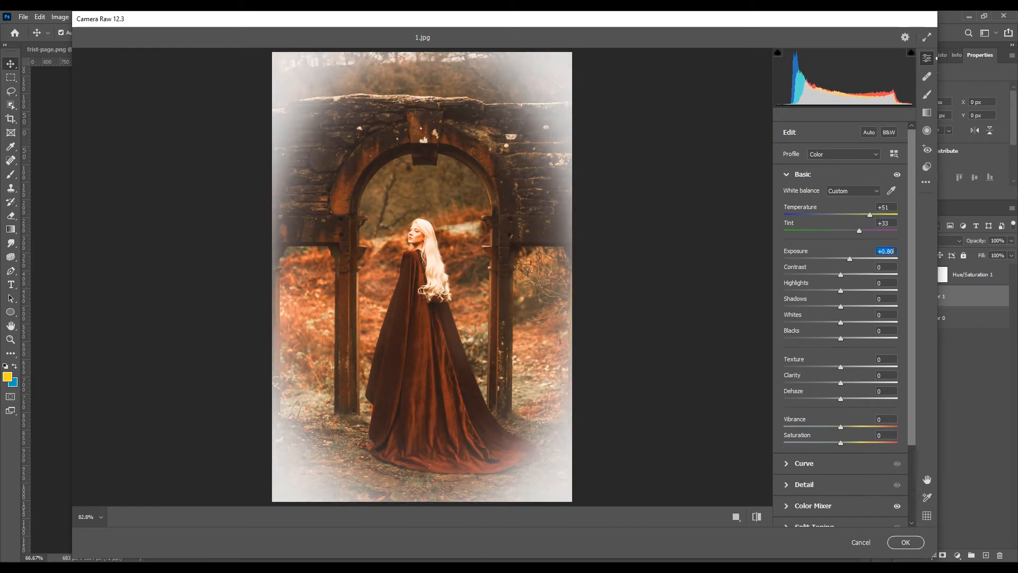
- Adjust the photo's tones with Contrast +22, Highlights -22, Shadows +16, Whites -18 and Blacks -58
left_click_drag(840, 275, 852, 274)
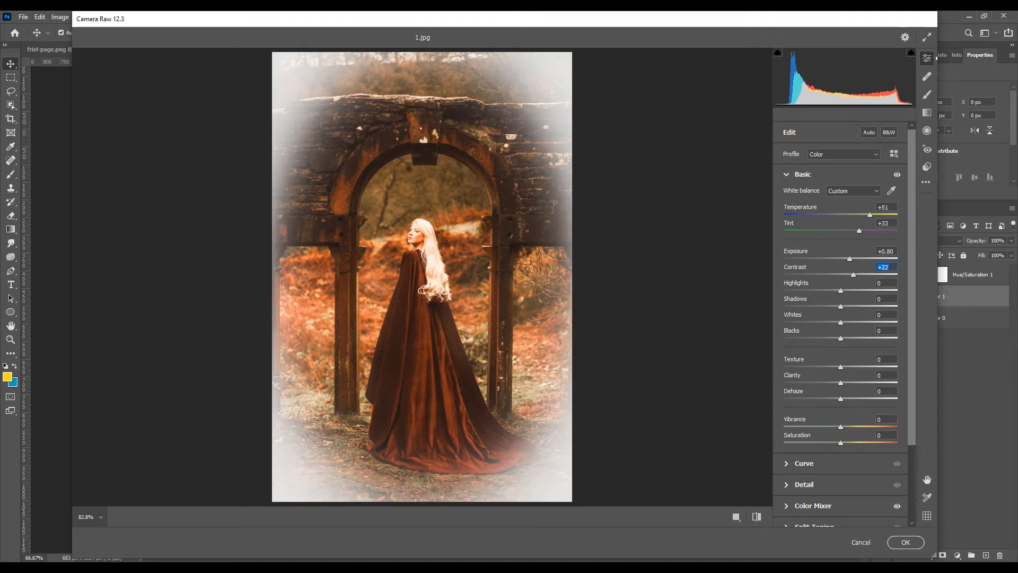
mouse_move(840, 290)
left_mouse_down()
mouse_move(851, 290)
mouse_move(827, 290)
left_mouse_up()
left_click_drag(840, 306, 848, 307)
left_click_drag(840, 322, 807, 338)
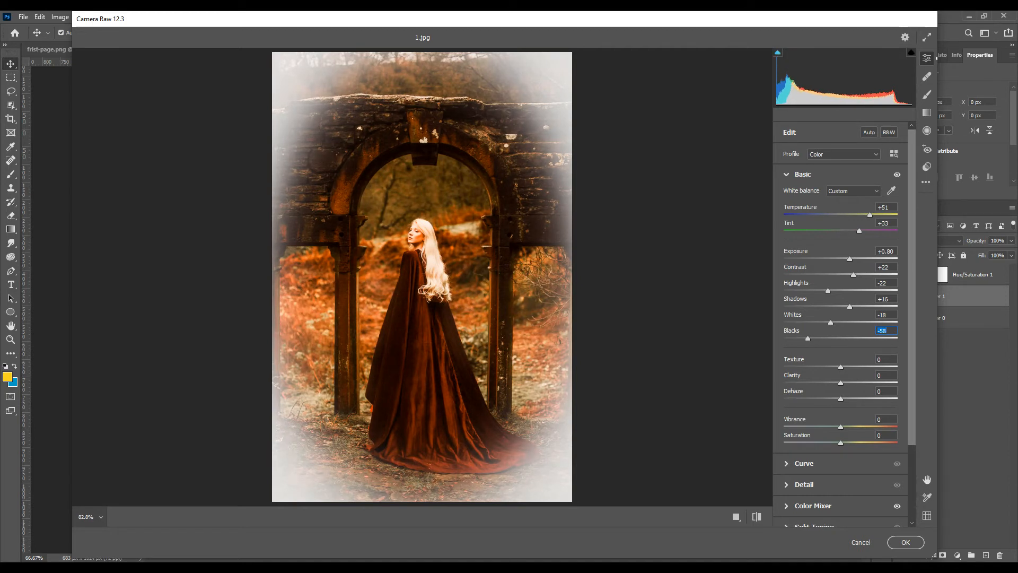
- Set Texture +31, Clarity +22, Dehaze +20, Vibrance +14 and Saturation +12, and apply the Camera Raw filter
left_click_drag(841, 367, 848, 443)
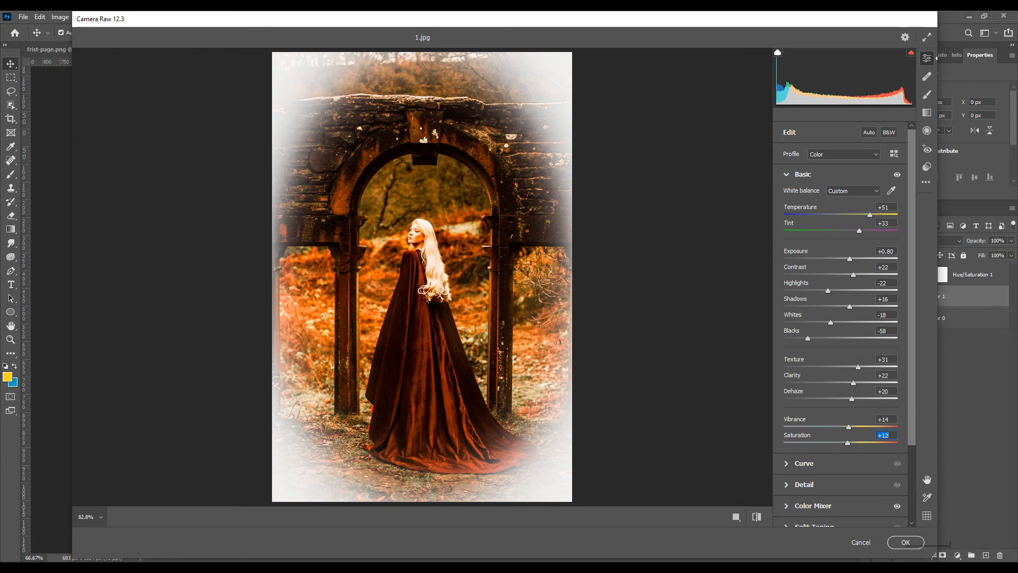
left_click(906, 542)
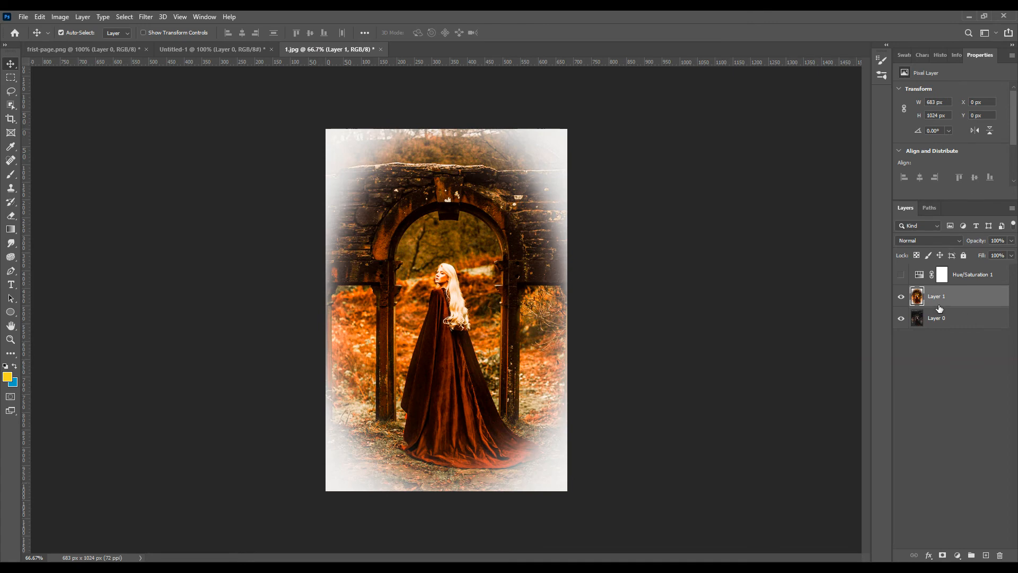
- Compare the graded photo with the original by toggling the visibility of Layer 1
left_click(901, 296)
left_click(901, 296)
left_click(901, 296)
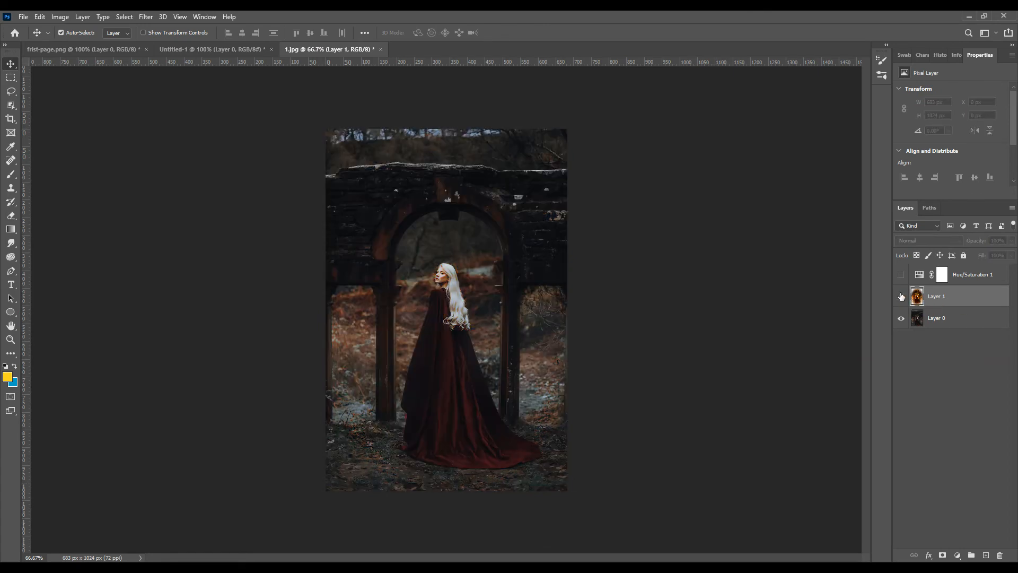
left_click(901, 296)
- Switch to the Untitled-1 document and float 1.jpg in its own window above it
left_click(211, 50)
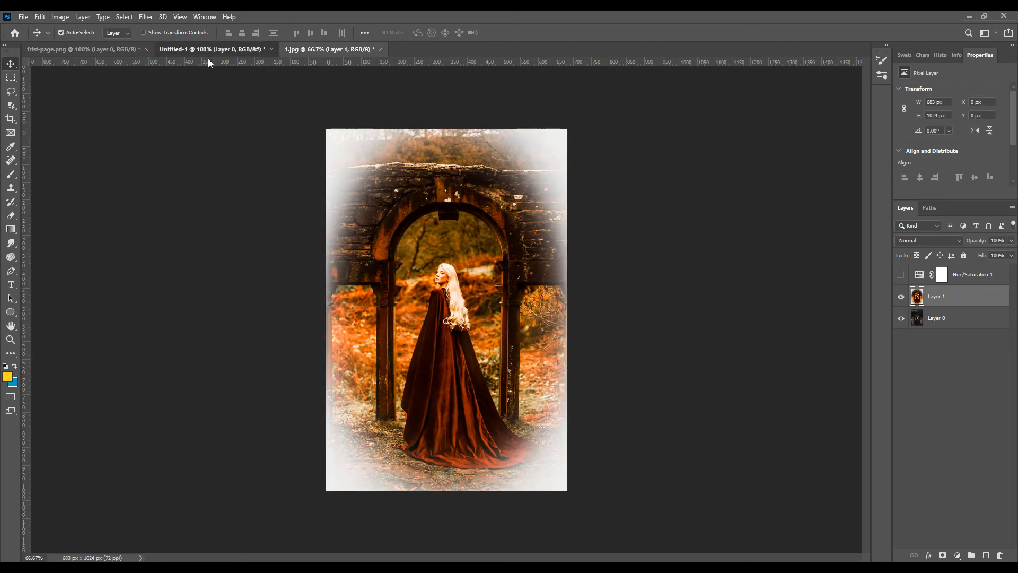
left_click_drag(319, 49, 297, 264)
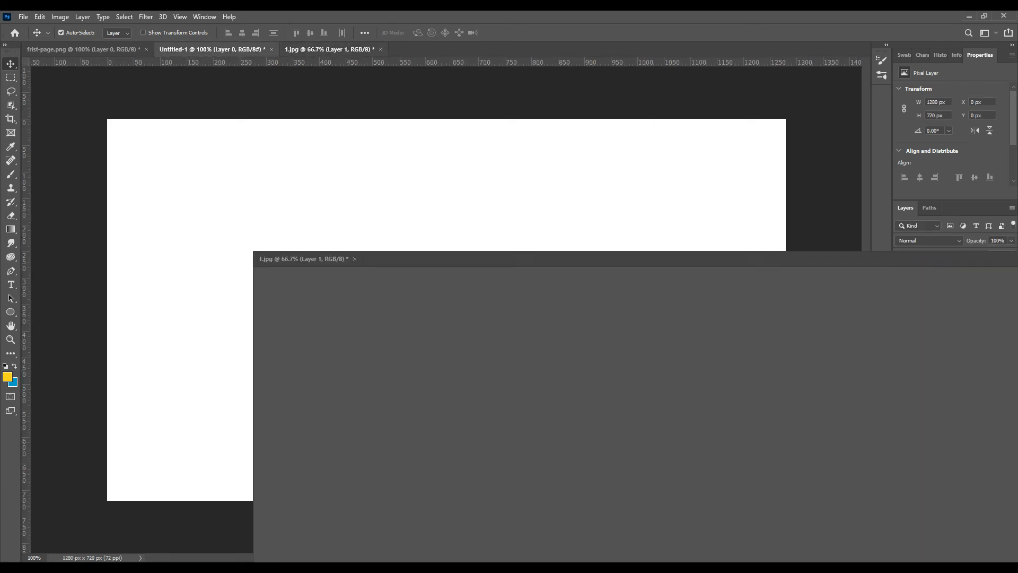
left_click_drag(910, 298, 259, 288)
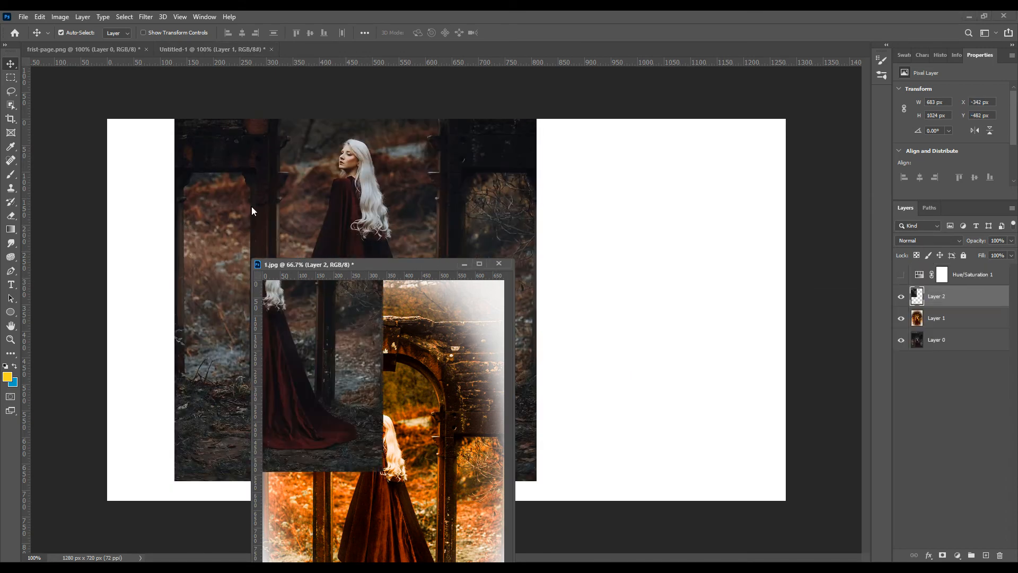
left_click(216, 256)
key("ctrl+z")
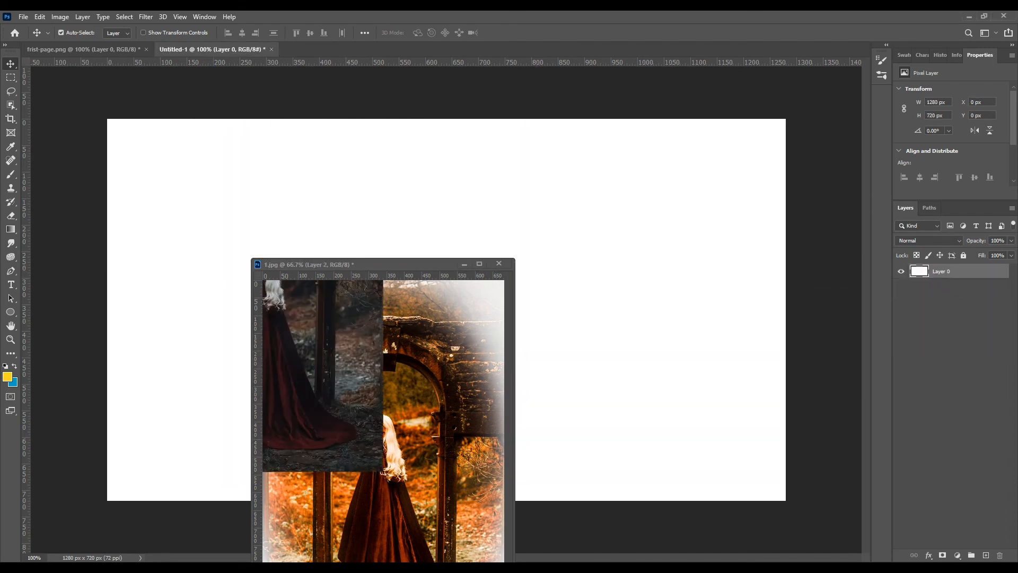
- Copy the dark original photo (Layer 2) from 1.jpg into the left half of Untitled-1 and minimise the 1.jpg window
left_click(341, 351)
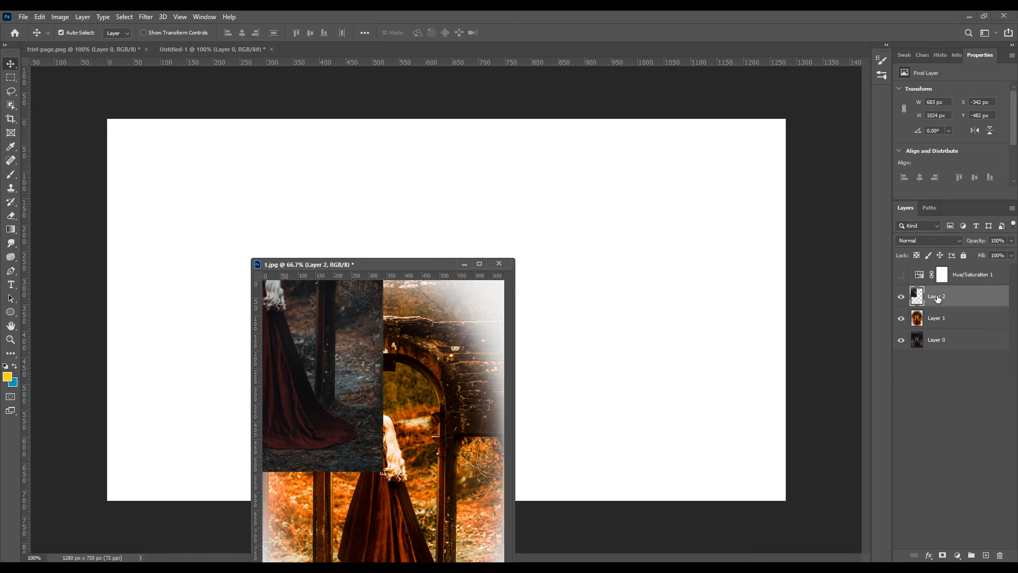
left_click_drag(936, 299, 707, 276)
left_click_drag(358, 223, 231, 297)
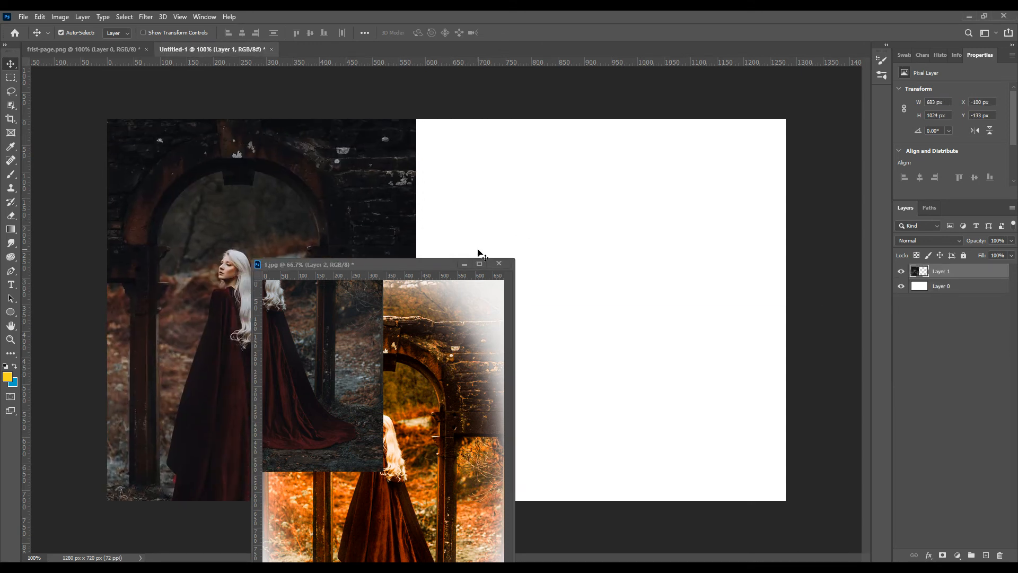
left_click(464, 263)
left_click_drag(321, 326, 364, 347)
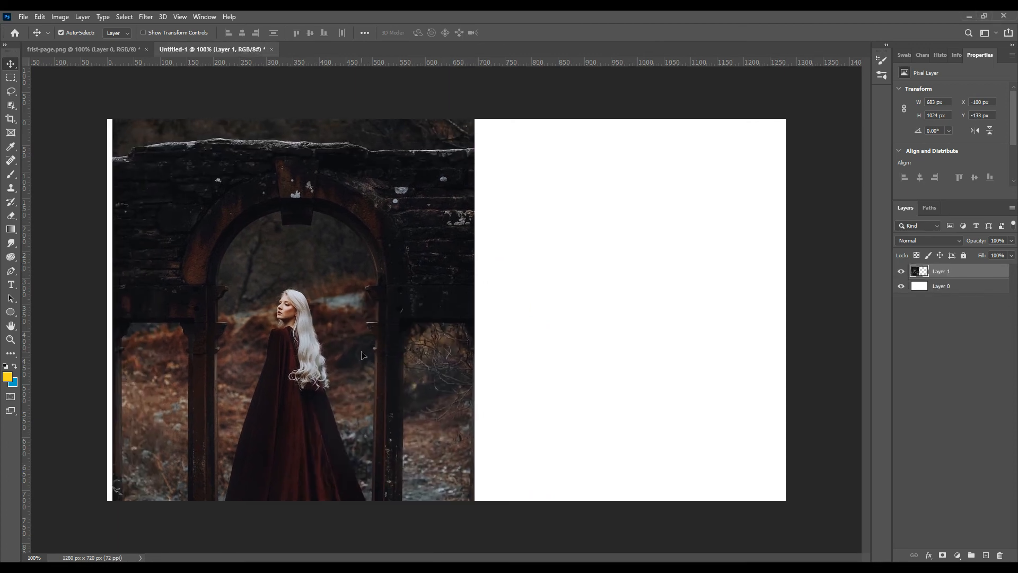
- Scale the original photo down to about 71% and align it with the canvas's left edge, filling the canvas height
key("ctrl+t")
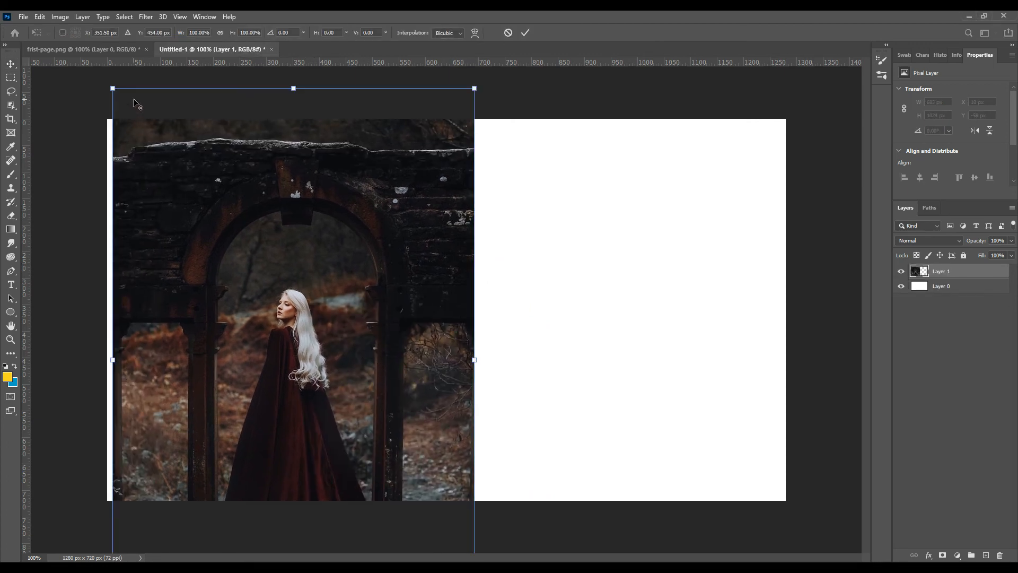
left_click_drag(111, 88, 186, 215)
left_click_drag(322, 356, 235, 268)
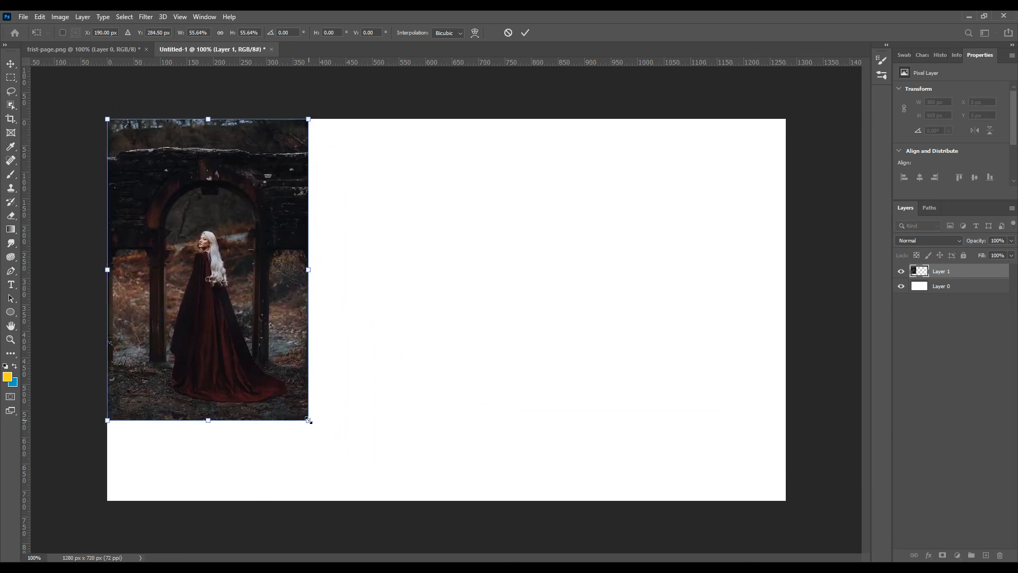
left_click_drag(308, 420, 364, 504)
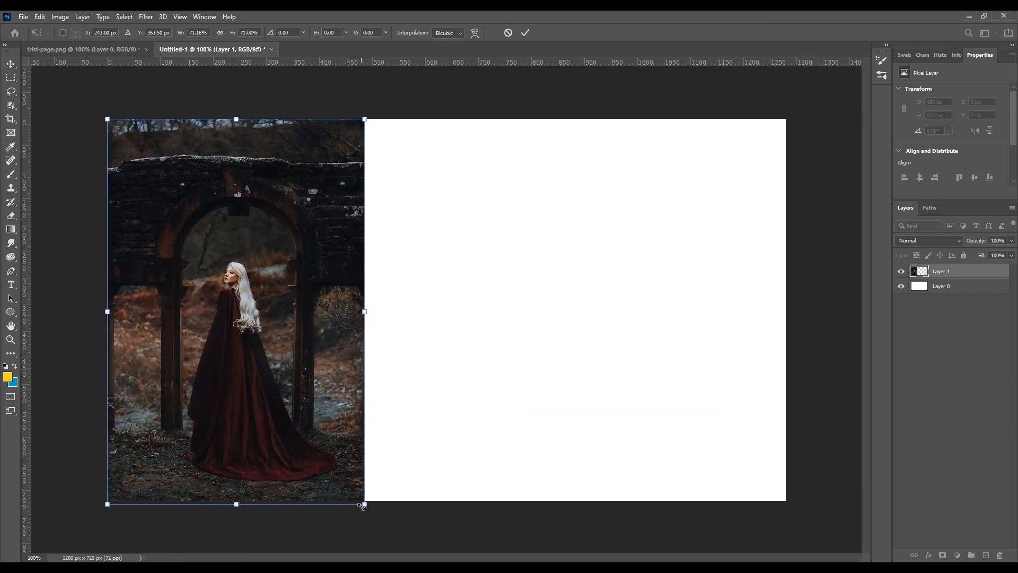
key("Return")
- Restore the 1.jpg window and copy its orange-graded photo into the right half of Untitled-1
left_click(525, 529)
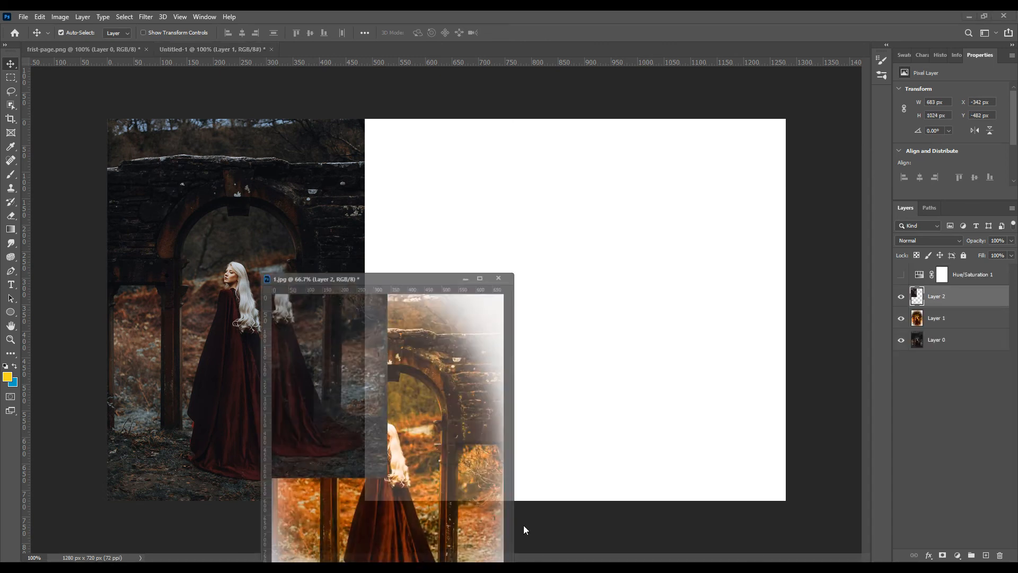
left_click_drag(996, 292, 590, 254)
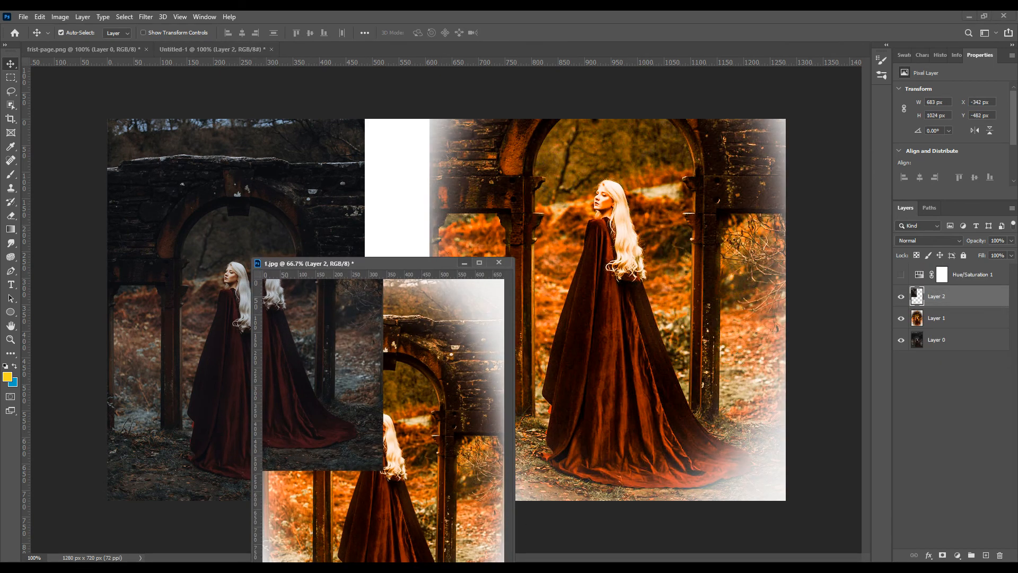
- Minimise the 1.jpg window and scale the orange-graded photo down to about 484 × 725 px, placed flush beside the original at full canvas height
left_click(465, 263)
key("ctrl+t")
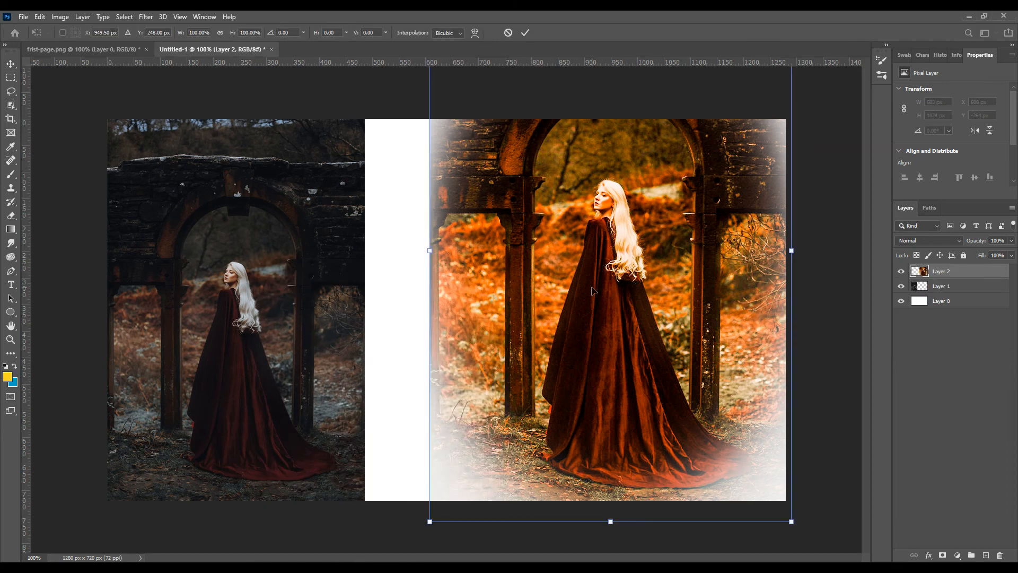
key("ctrl+minus")
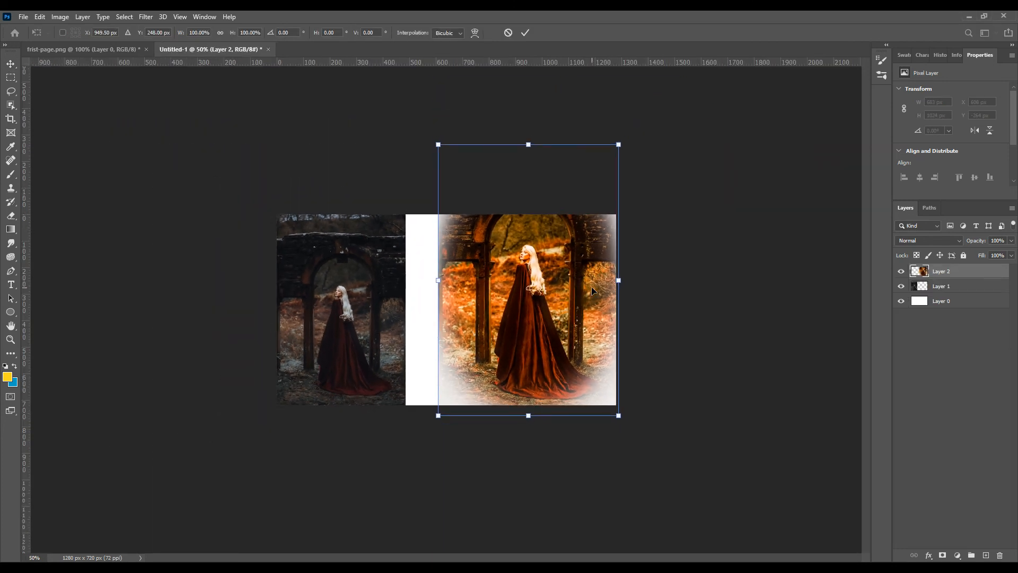
left_click_drag(438, 144, 466, 186)
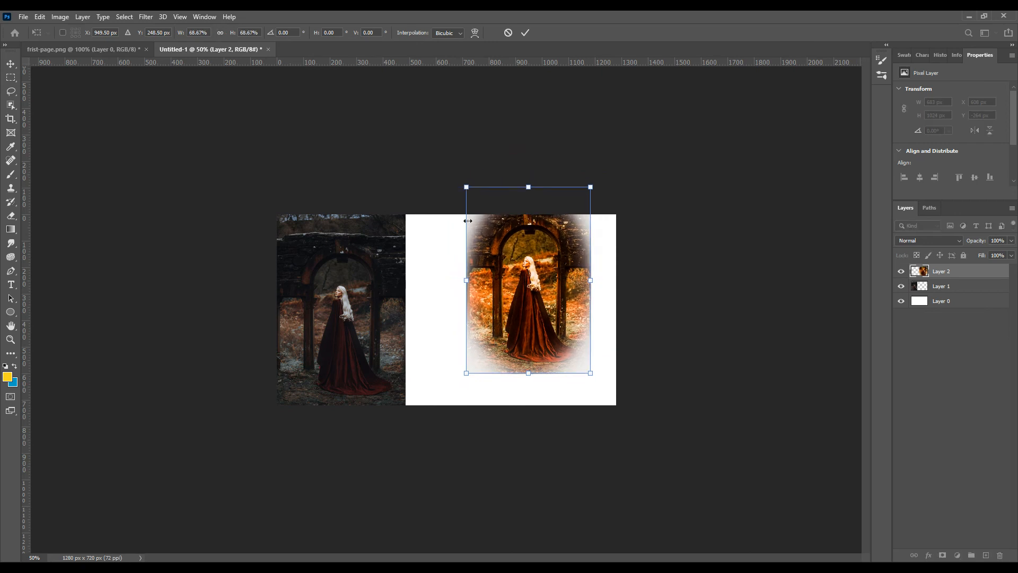
left_click_drag(521, 276, 461, 306)
left_click_drag(529, 400, 534, 405)
key("Return")
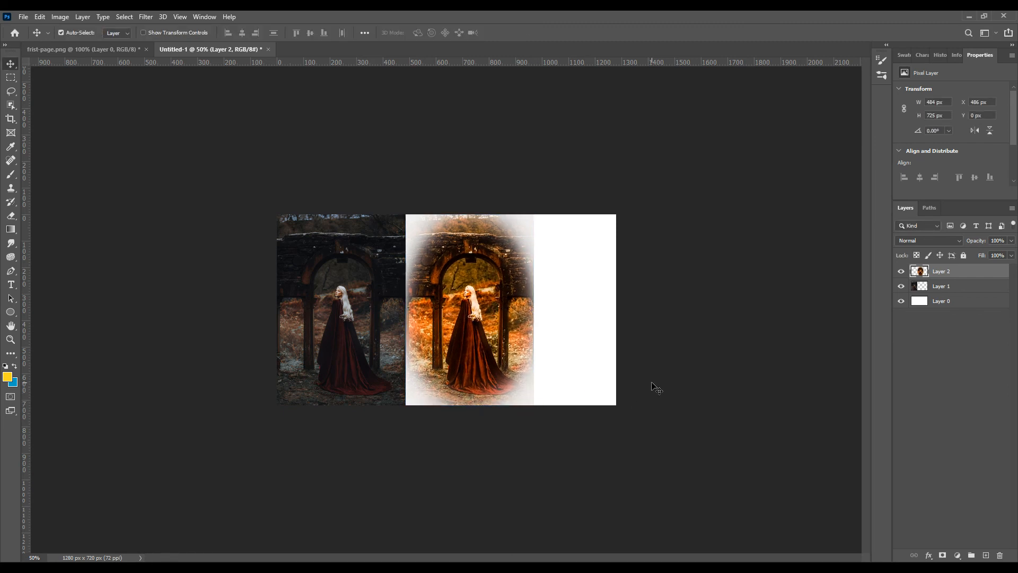
- Hide the white background Layer 0 and trim the canvas on all four sides based on transparent pixels
left_click(901, 301)
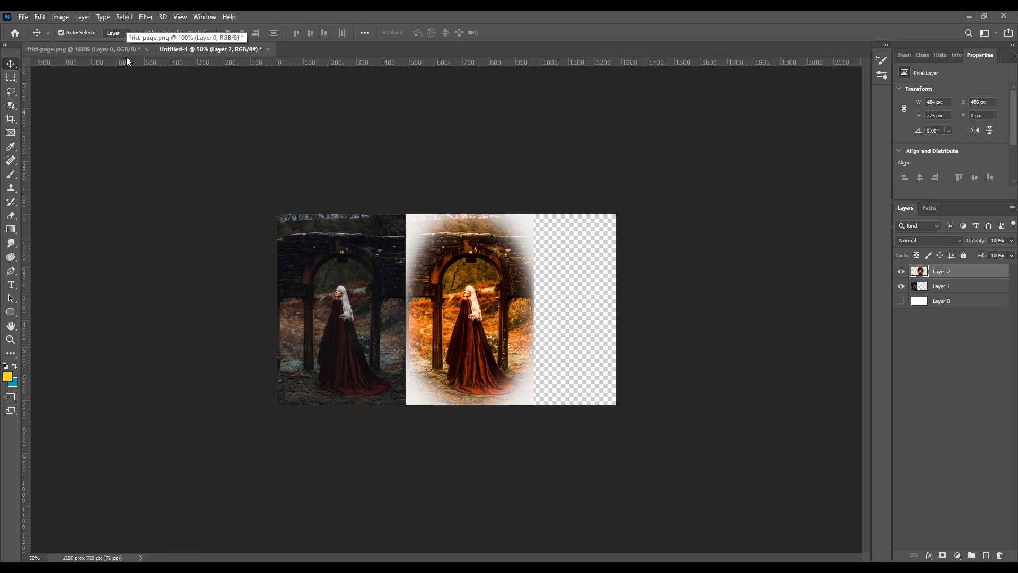
left_click(59, 16)
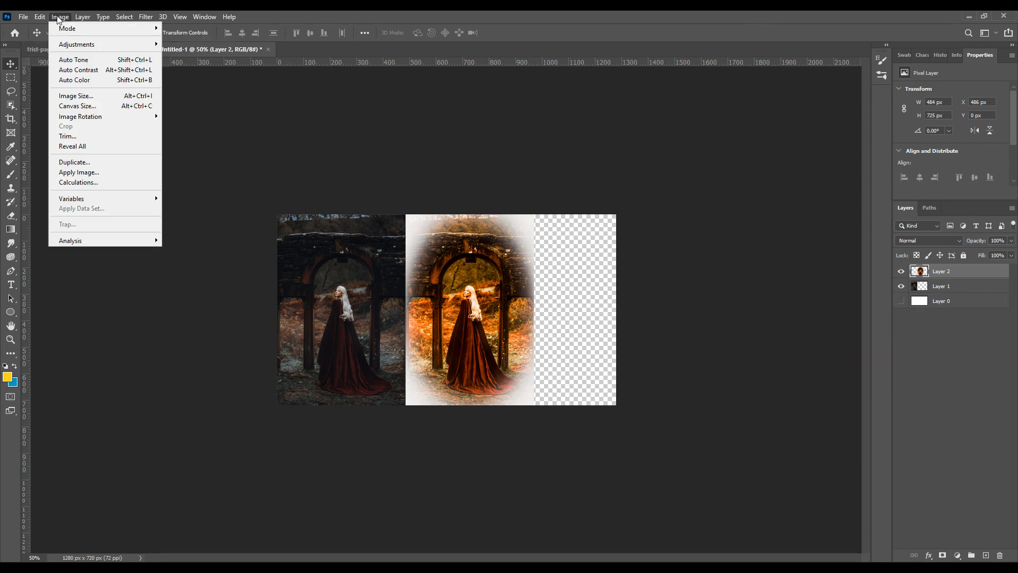
left_click(67, 136)
left_click(559, 166)
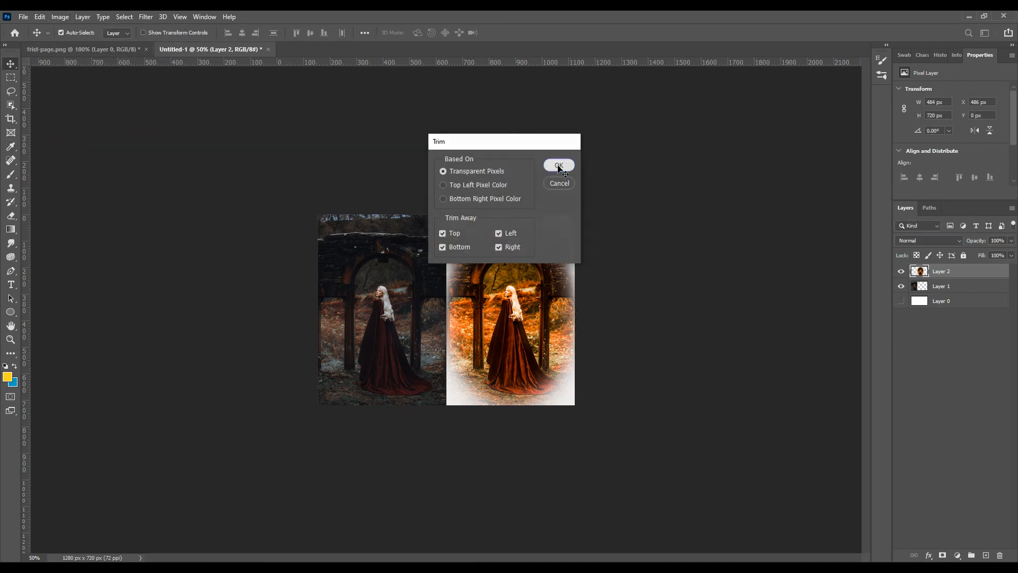
left_click(581, 331, "ctrl")
left_click(582, 338, "ctrl")
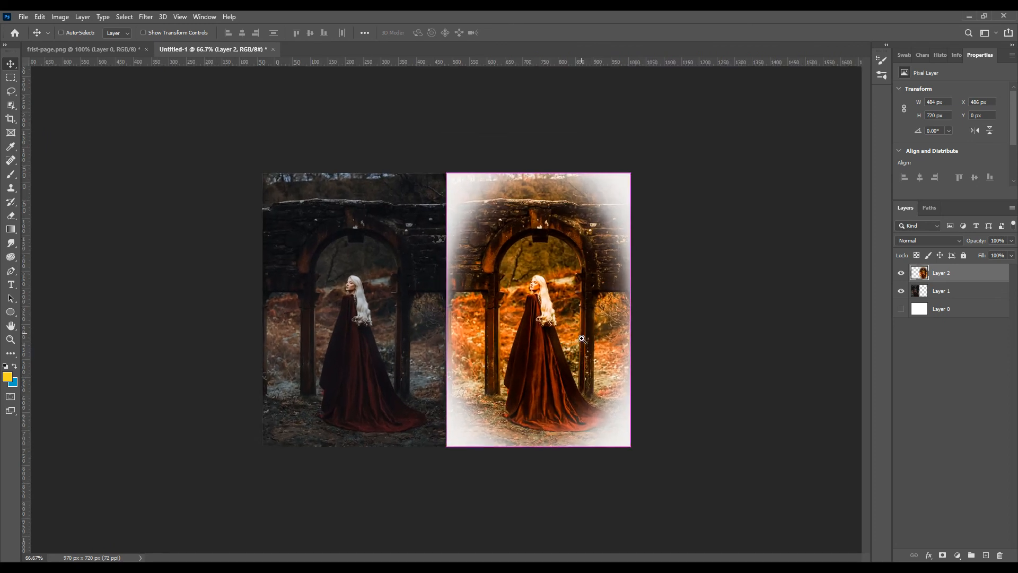
left_click(591, 335, "ctrl")
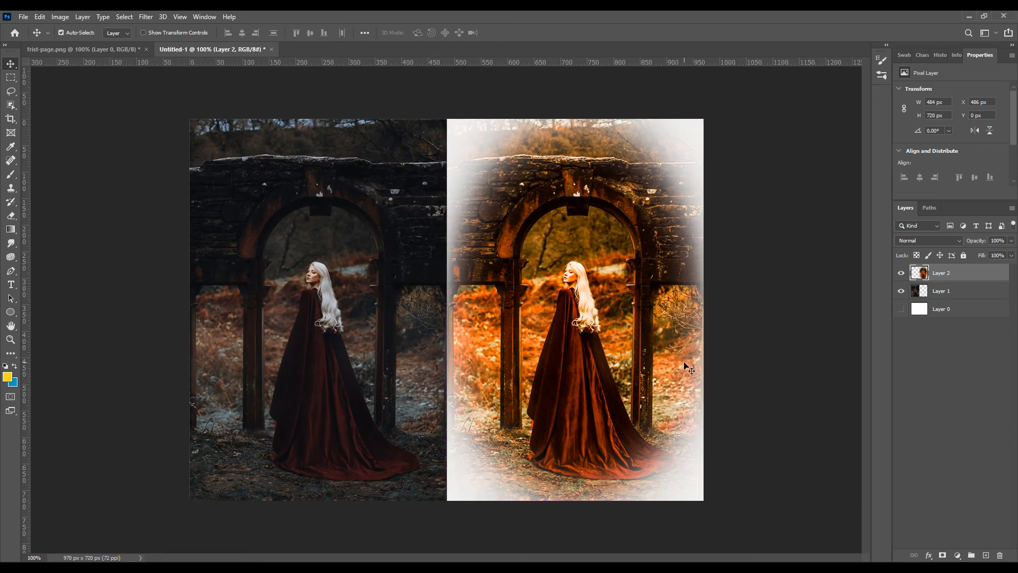